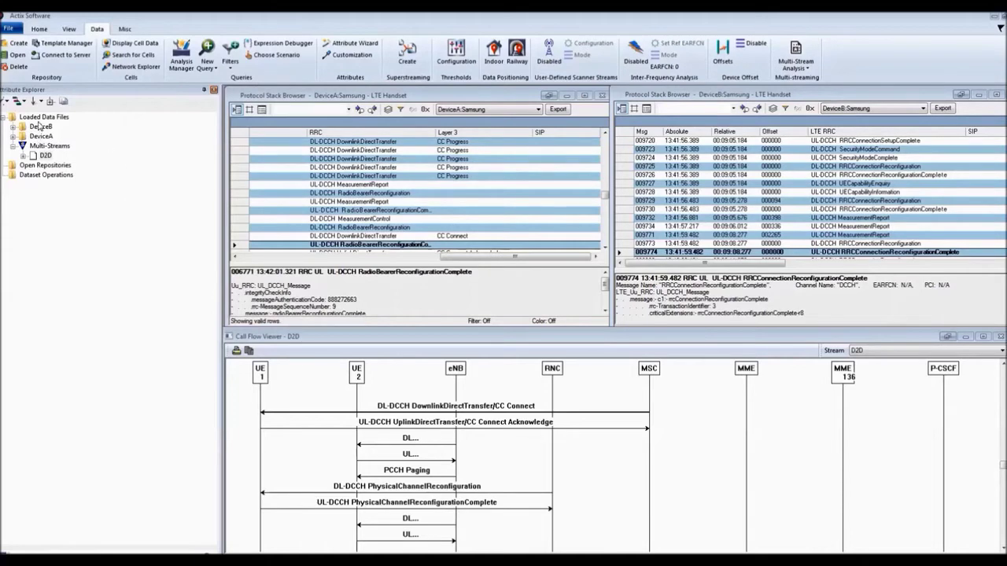
Expand DeviceA under Loaded Data Files to list its LTE and Voice All Tech attributes
{"action": "left_click", "coordinate": [13, 137]}
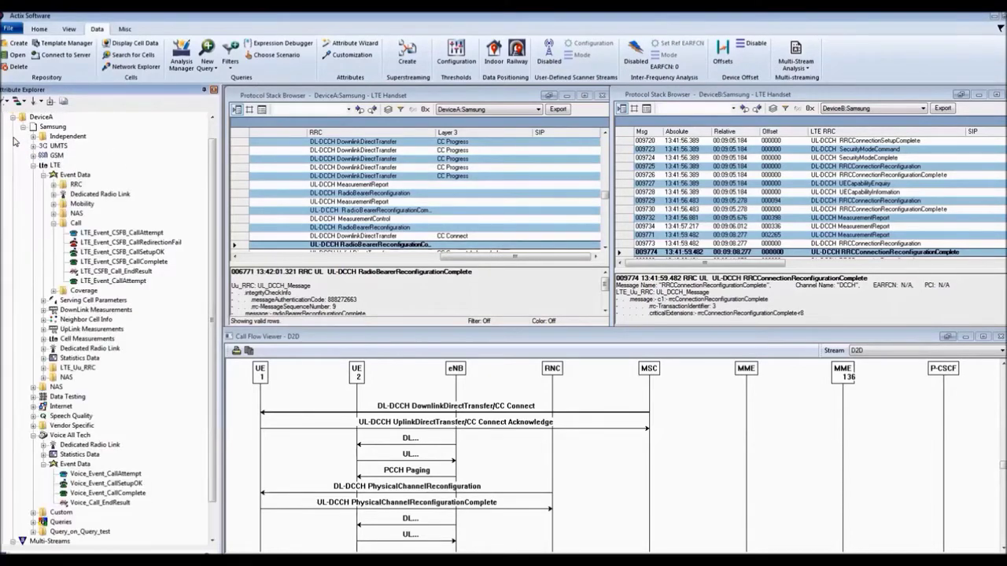
Fold DeviceA's LTE node, expand DeviceB, and fold DeviceB's LTE and voice event branches
{"action": "left_click", "coordinate": [34, 166]}
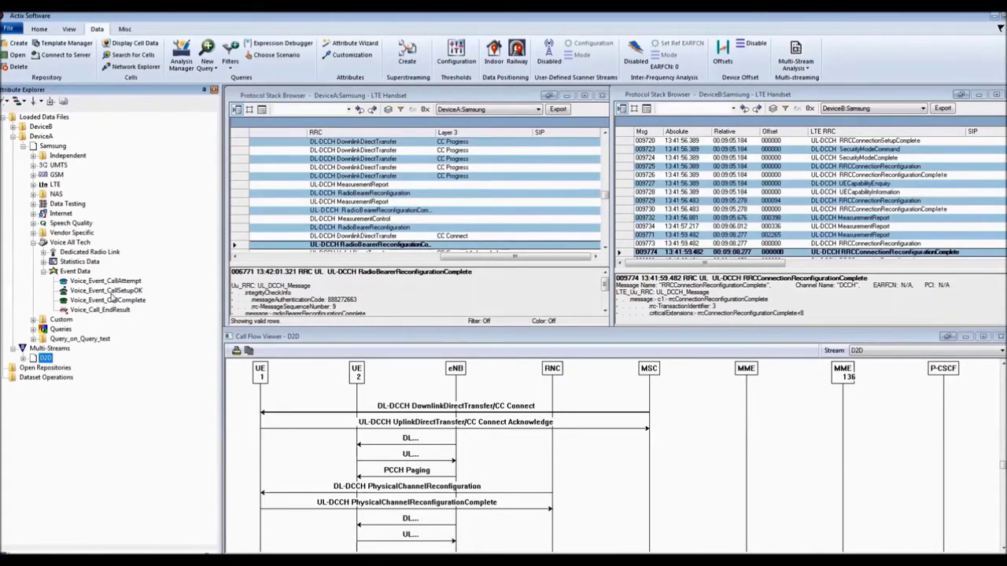
{"action": "left_click", "coordinate": [13, 127]}
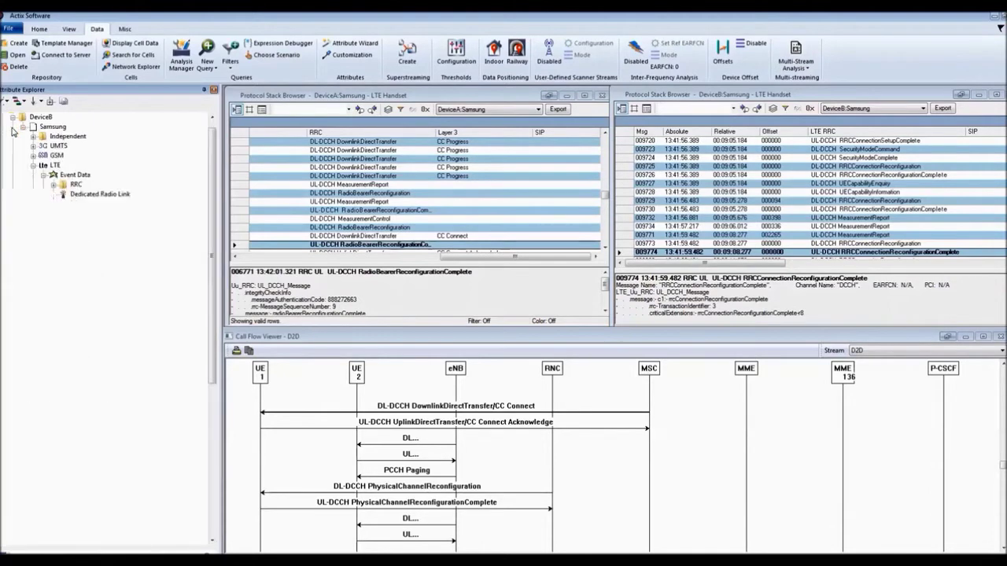
{"action": "left_click", "coordinate": [33, 166]}
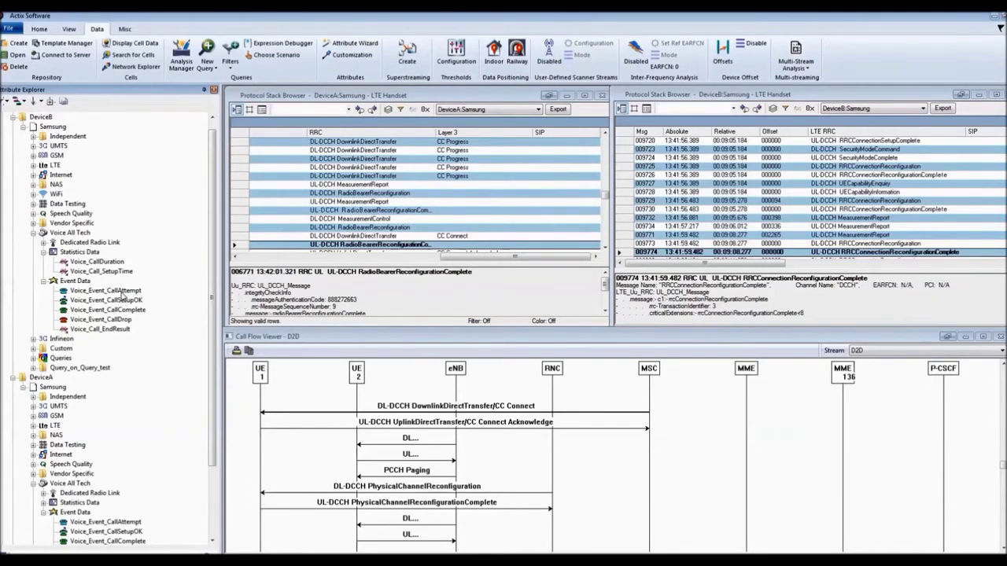
{"action": "left_click", "coordinate": [43, 282]}
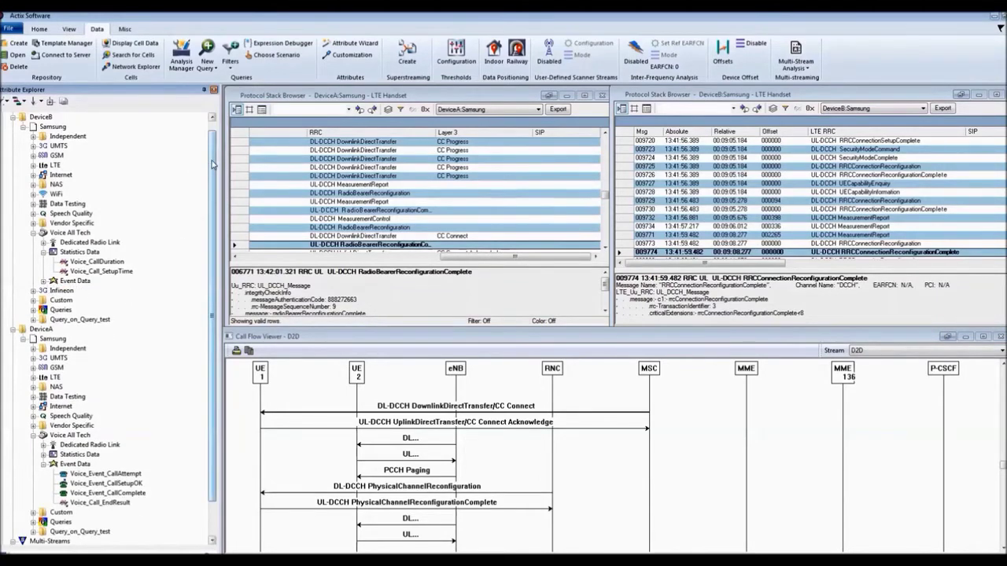
Expand the D2D multi-stream's attributes and move the call flow up to reveal the D2D event table
{"action": "left_click_drag", "start_coordinate": [212, 165], "coordinate": [212, 201]}
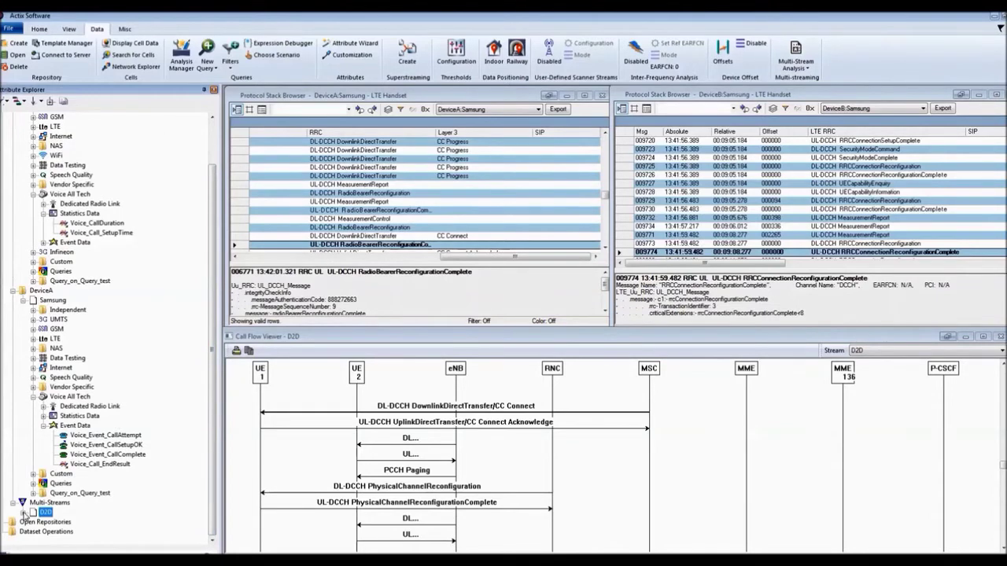
{"action": "left_click", "coordinate": [23, 513]}
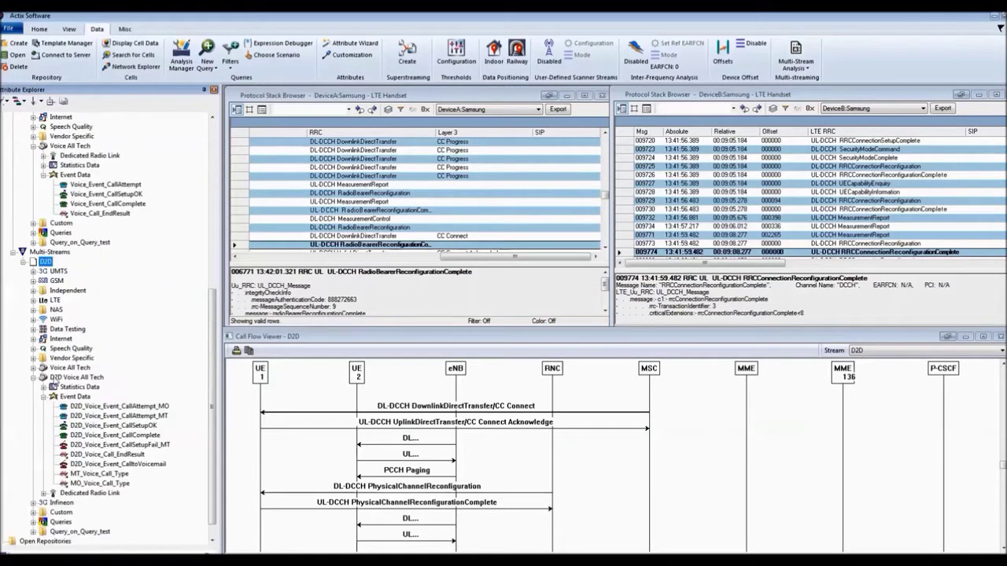
{"action": "scroll", "coordinate": [72, 318], "scroll_direction": "down", "scroll_amount": 1}
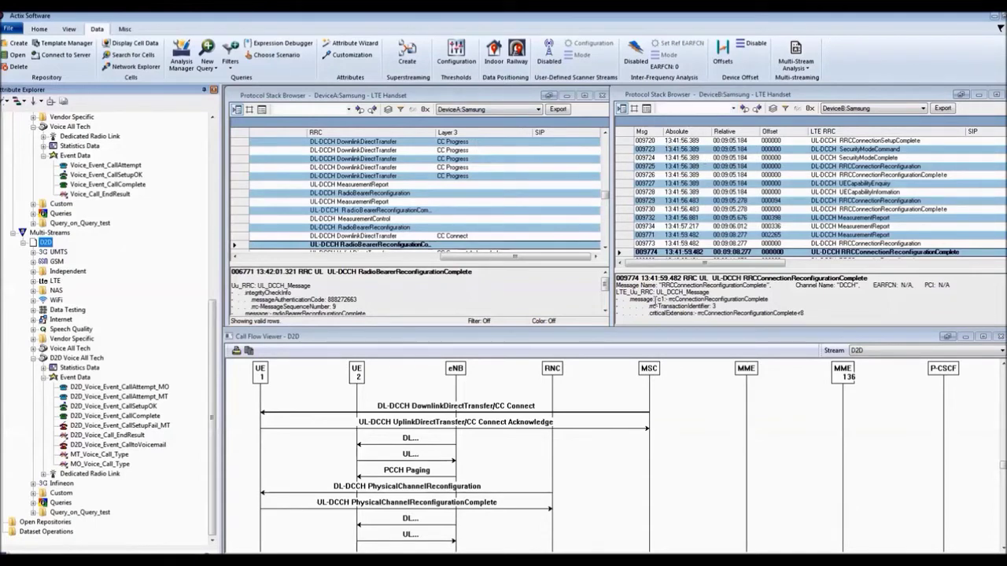
{"action": "left_click_drag", "start_coordinate": [657, 338], "coordinate": [655, 94]}
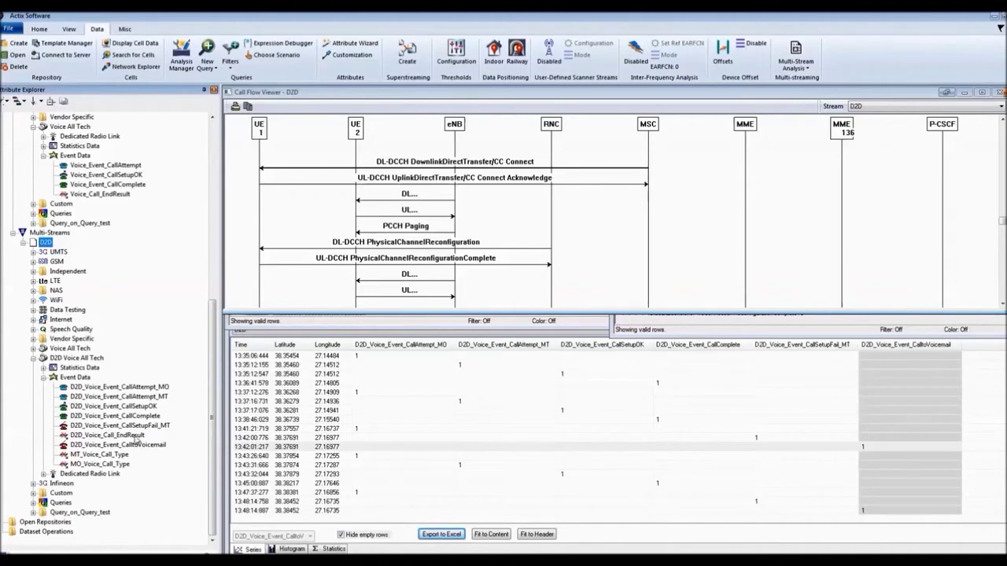
Show the call flows for the 13:35:12.155, 13:35:12.547 and 13:47:37.277 events, including INVITE and 200 OK
{"action": "left_click", "coordinate": [418, 358]}
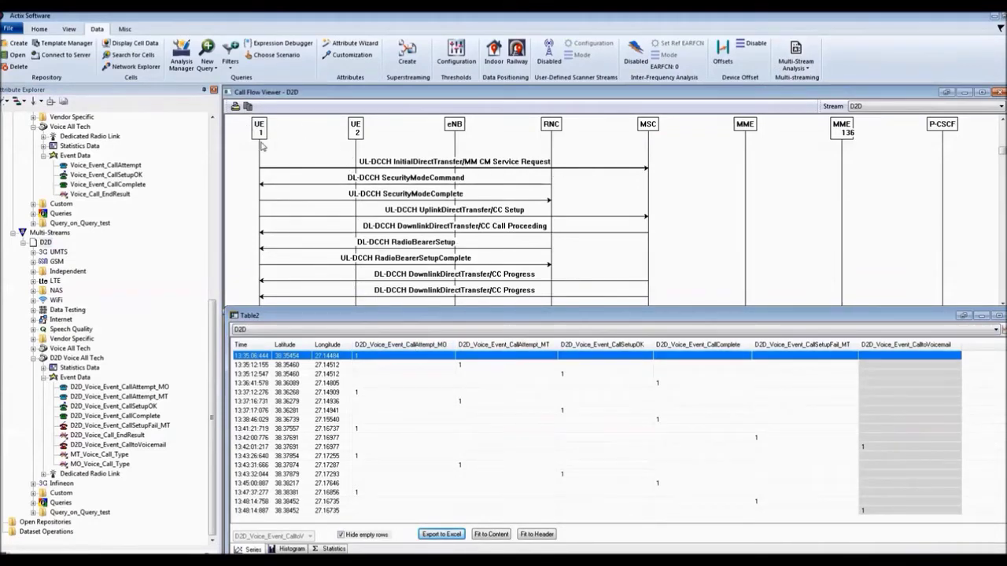
{"action": "left_click", "coordinate": [482, 365]}
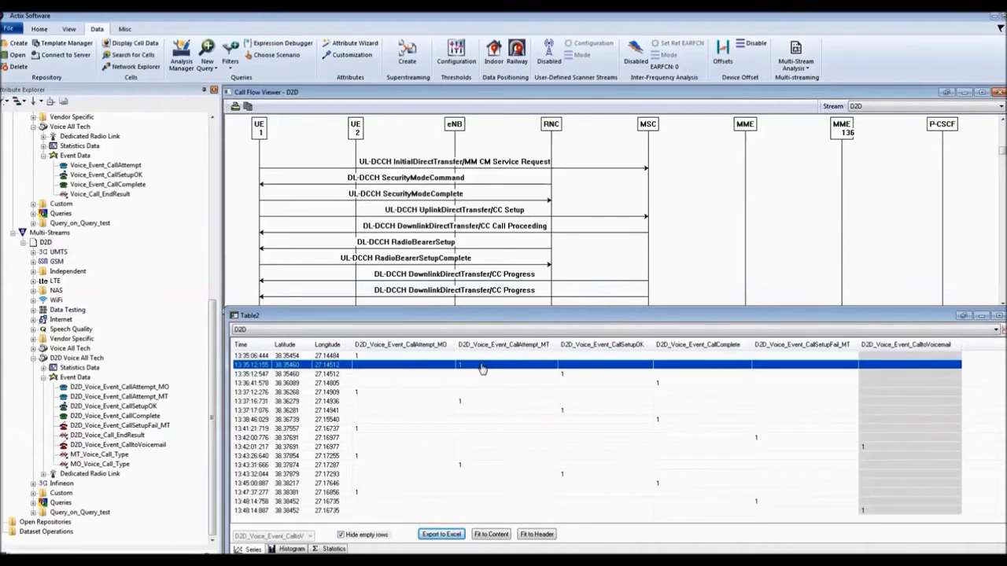
{"action": "left_click", "coordinate": [822, 224]}
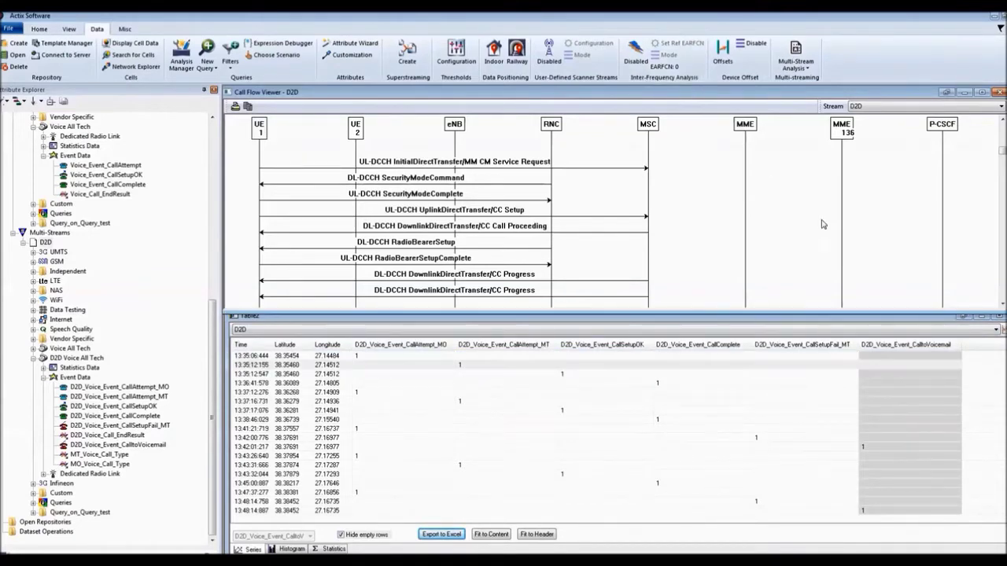
{"action": "left_click", "coordinate": [1001, 304]}
{"action": "left_click", "coordinate": [1001, 303]}
{"action": "left_click", "coordinate": [1001, 304]}
{"action": "left_click", "coordinate": [1001, 304]}
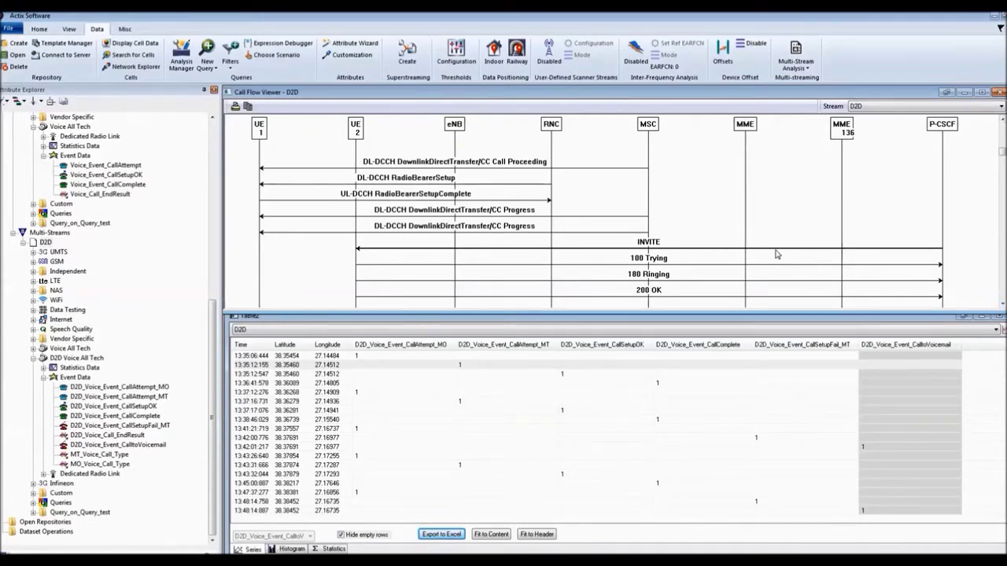
{"action": "left_click", "coordinate": [599, 374]}
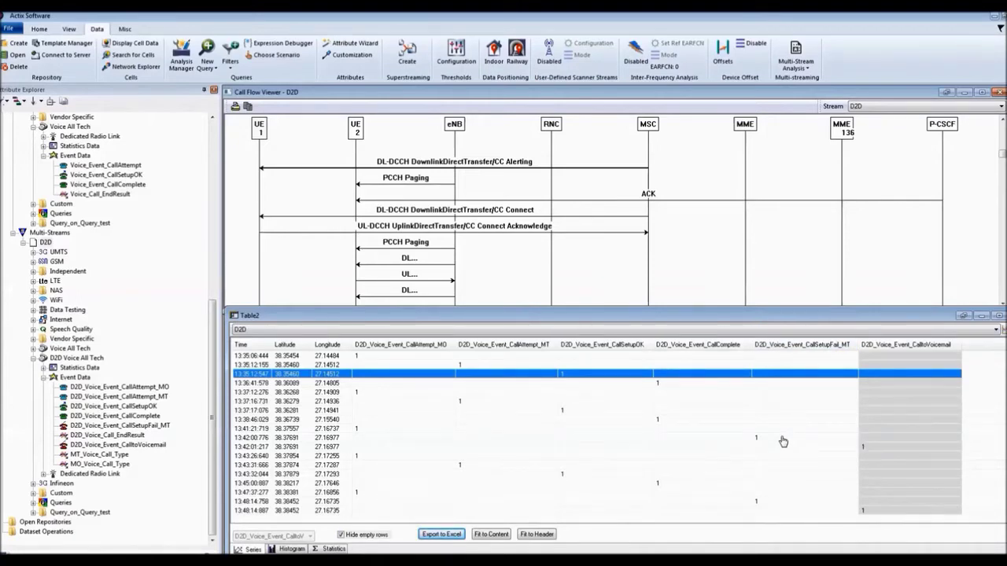
{"action": "left_click", "coordinate": [376, 493]}
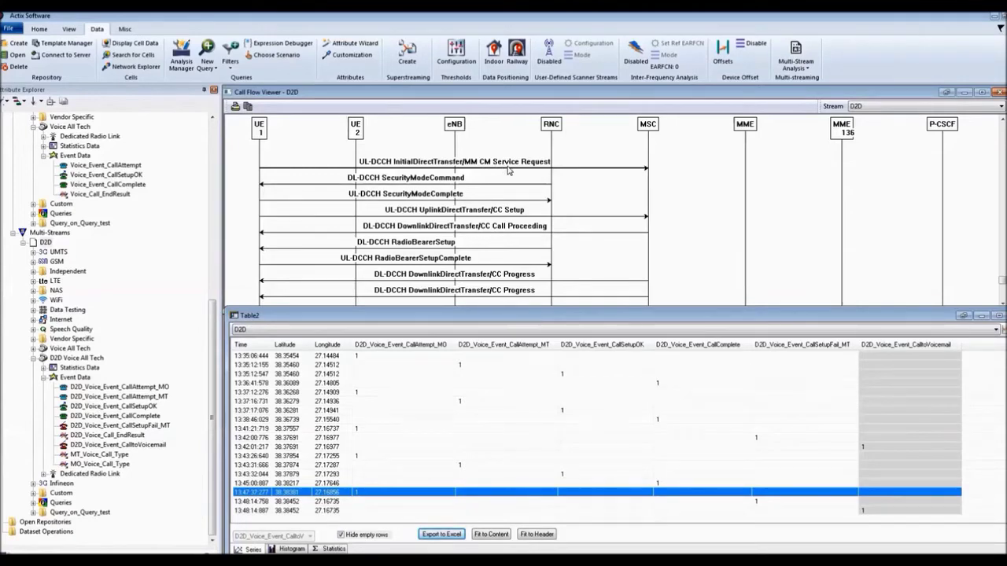
Scroll the call flow through RRCConnectionSetupComplete, Modify EPS Bearer Context Accept and Service Request messages
{"action": "left_click", "coordinate": [1001, 302]}
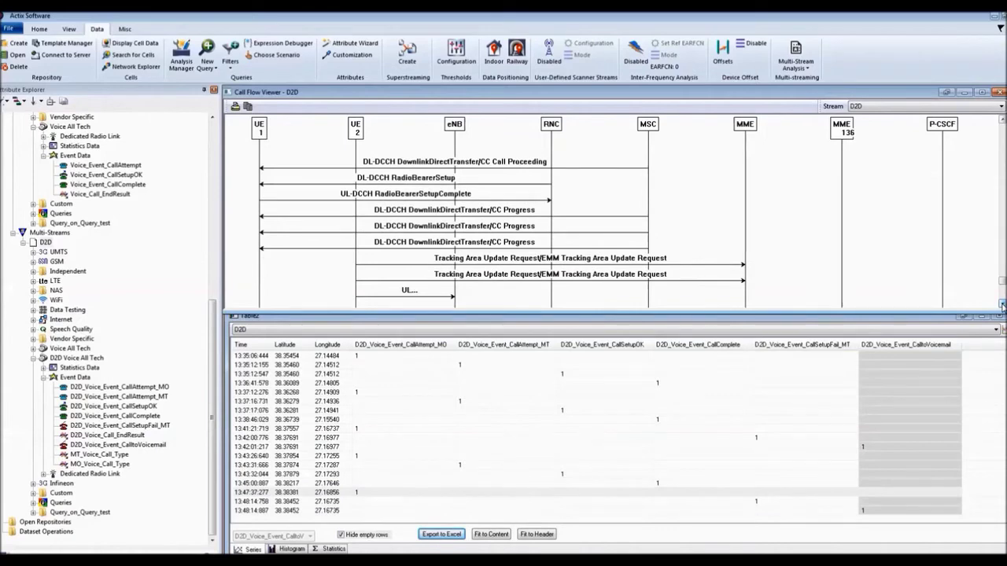
{"action": "left_click", "coordinate": [1001, 303]}
{"action": "left_click", "coordinate": [1001, 303]}
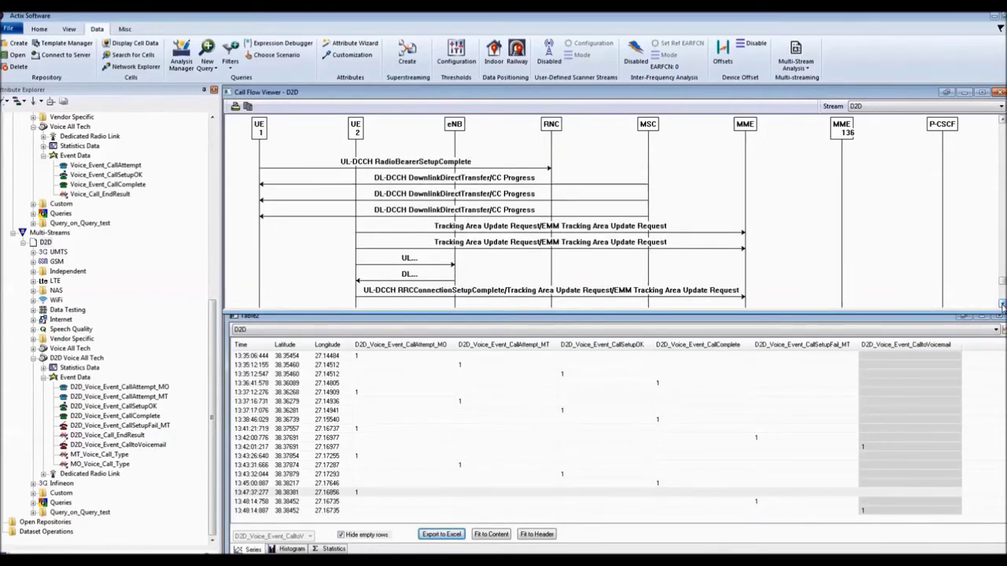
{"action": "left_click", "coordinate": [1001, 303]}
{"action": "left_click", "coordinate": [1001, 304]}
{"action": "left_click", "coordinate": [1001, 304]}
{"action": "left_click", "coordinate": [1001, 304]}
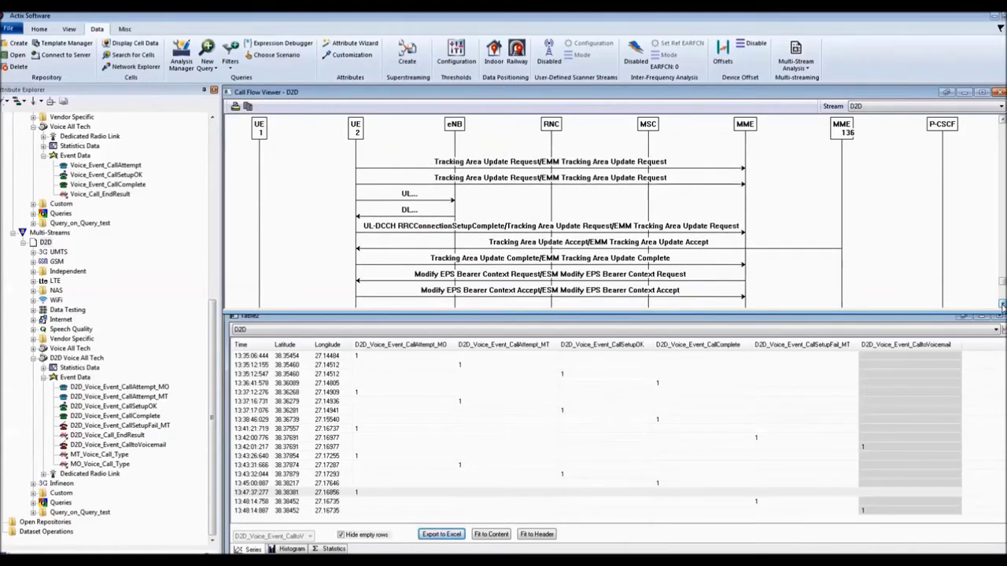
{"action": "left_click", "coordinate": [1001, 303]}
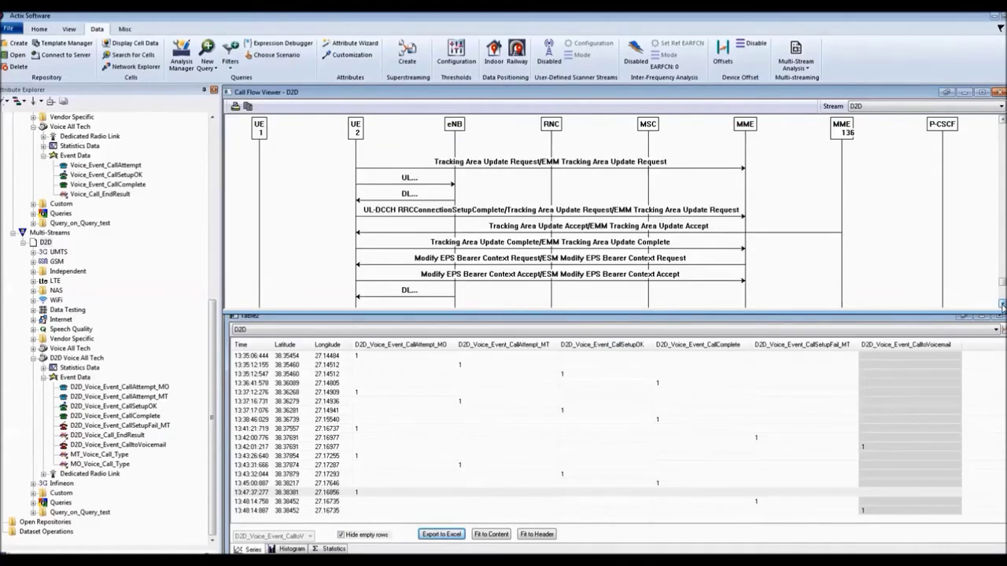
{"action": "left_click", "coordinate": [1001, 303]}
{"action": "left_click", "coordinate": [1001, 304]}
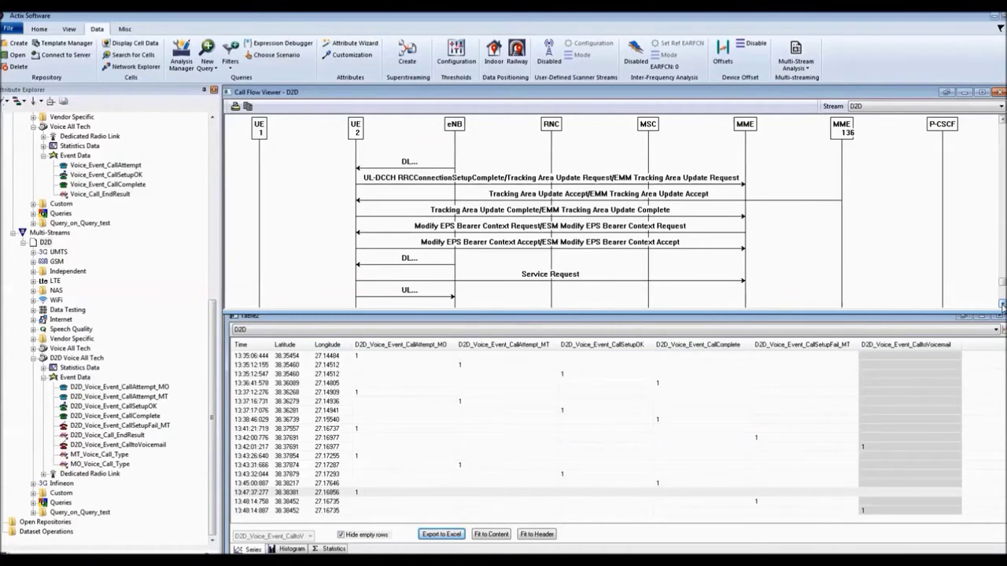
{"action": "left_click", "coordinate": [1002, 304]}
{"action": "left_click", "coordinate": [1001, 303]}
{"action": "left_click", "coordinate": [1001, 303]}
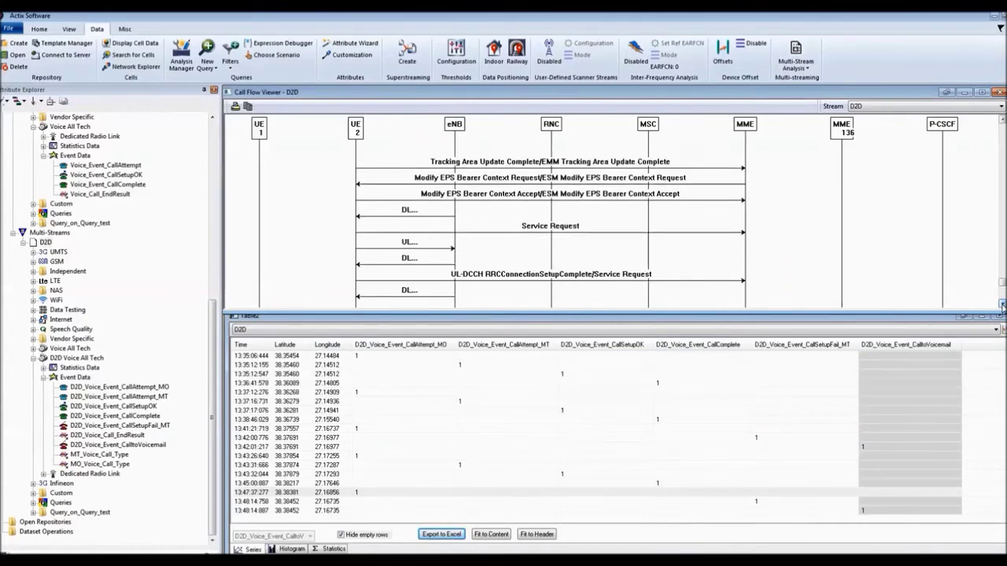
{"action": "left_click", "coordinate": [1001, 304]}
{"action": "left_click", "coordinate": [1002, 304]}
{"action": "left_click", "coordinate": [1001, 304]}
{"action": "left_click", "coordinate": [1001, 303]}
{"action": "left_click", "coordinate": [1001, 303]}
{"action": "left_click", "coordinate": [1001, 304]}
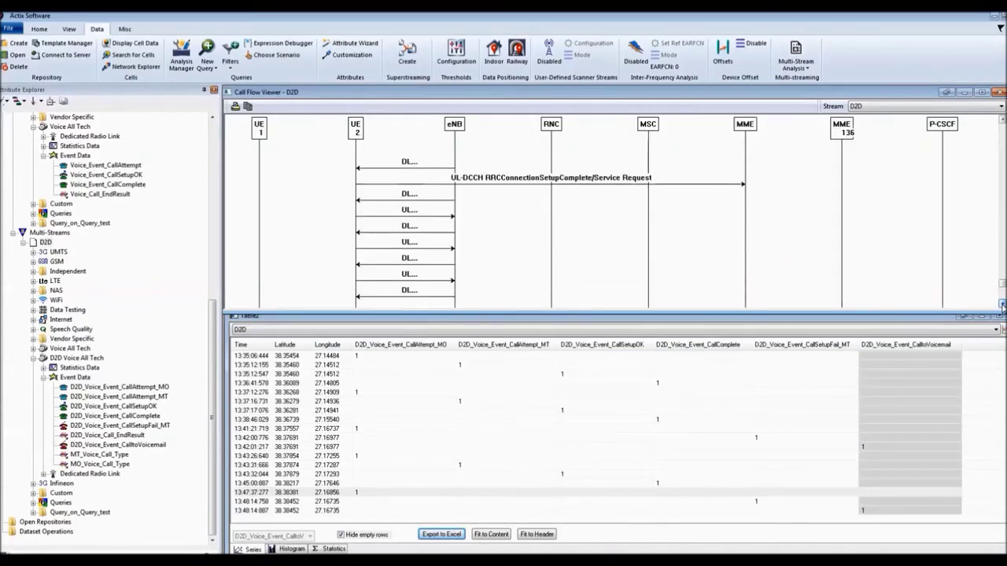
Sync the call flow to the 13:48:14.758 and 13:48:14.887 events, then open the D2D multi-stream's options
{"action": "left_click", "coordinate": [745, 502]}
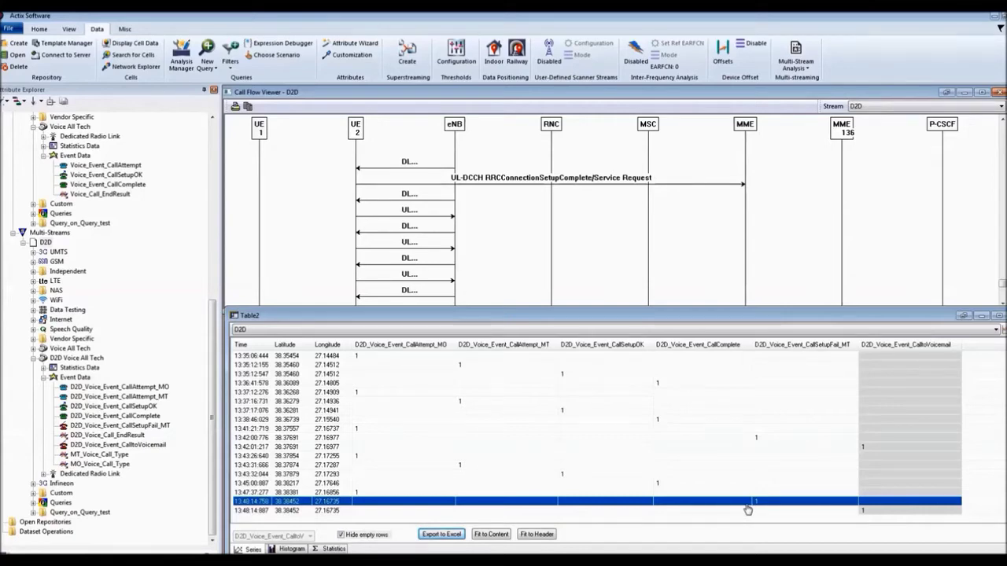
{"action": "left_click", "coordinate": [866, 510]}
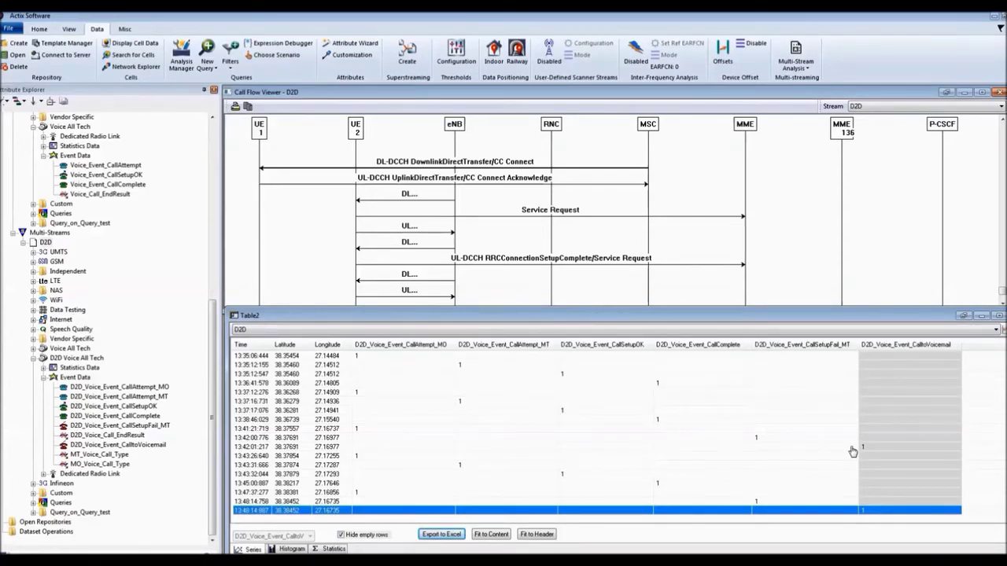
{"action": "left_click", "coordinate": [853, 511]}
{"action": "right_click", "coordinate": [45, 243]}
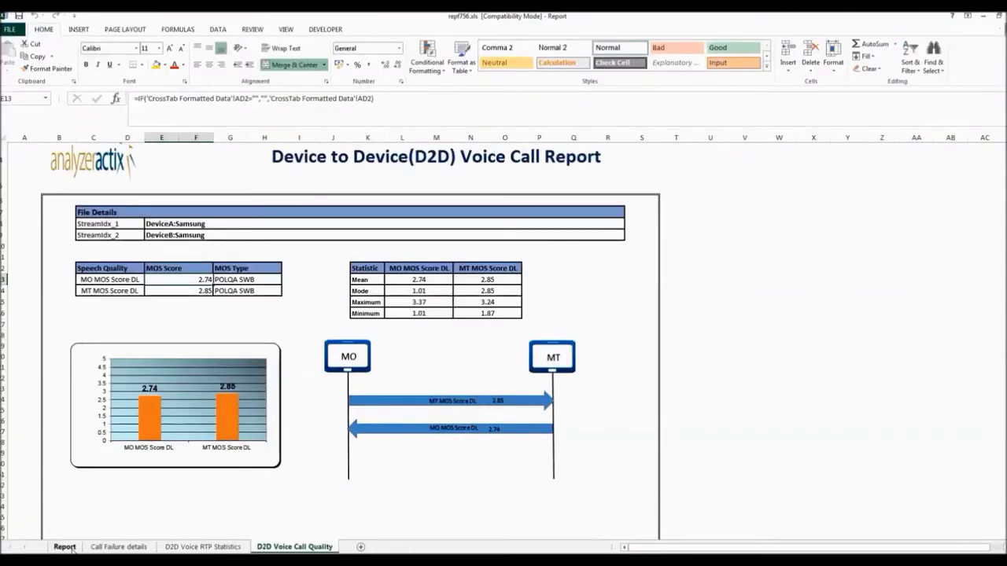
Scroll through the Report sheet's charts and formulae, then show Call Failure details with two paging failures
{"action": "left_click", "coordinate": [69, 548]}
{"action": "scroll", "coordinate": [324, 350], "scroll_direction": "up", "scroll_amount": 3}
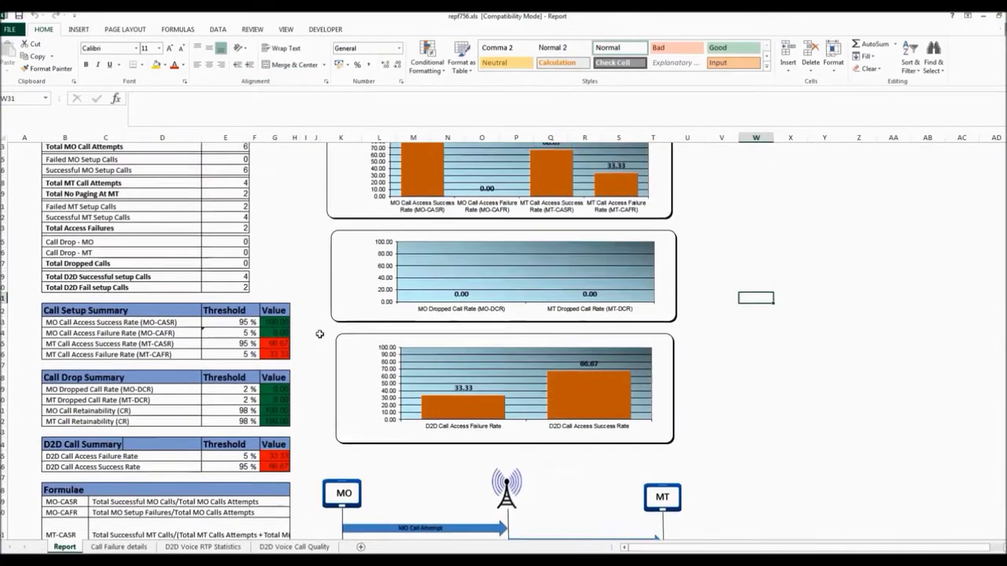
{"action": "scroll", "coordinate": [317, 324], "scroll_direction": "up", "scroll_amount": 4}
{"action": "scroll", "coordinate": [317, 318], "scroll_direction": "down", "scroll_amount": 1}
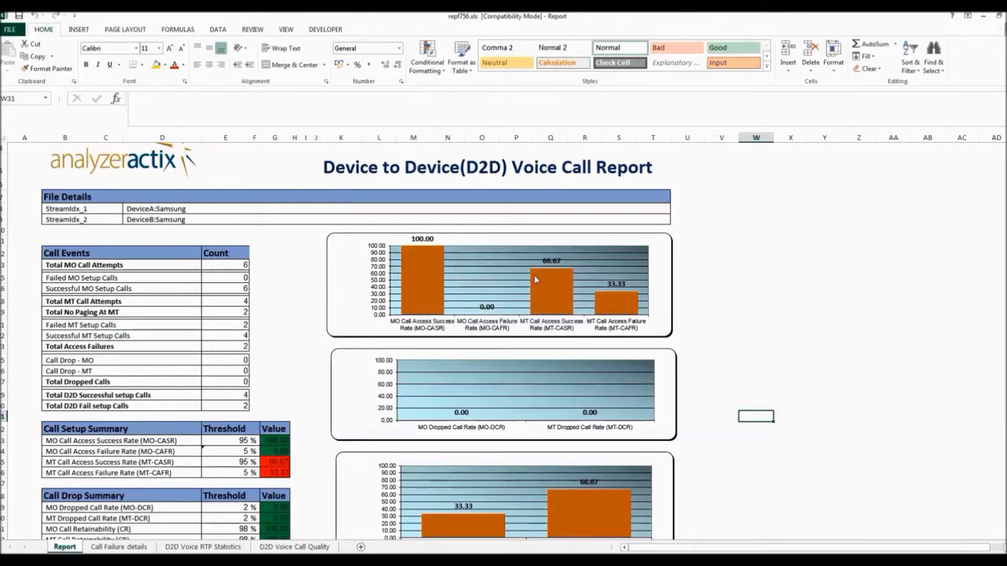
{"action": "mouse_move", "coordinate": [549, 295]}
{"action": "scroll", "coordinate": [770, 295], "scroll_direction": "down", "scroll_amount": 4}
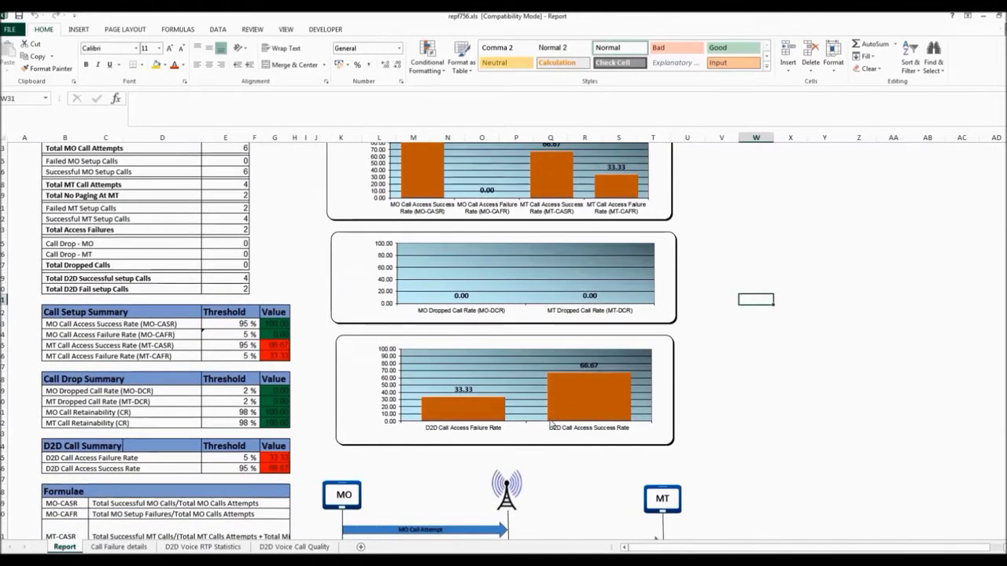
{"action": "mouse_move", "coordinate": [601, 404]}
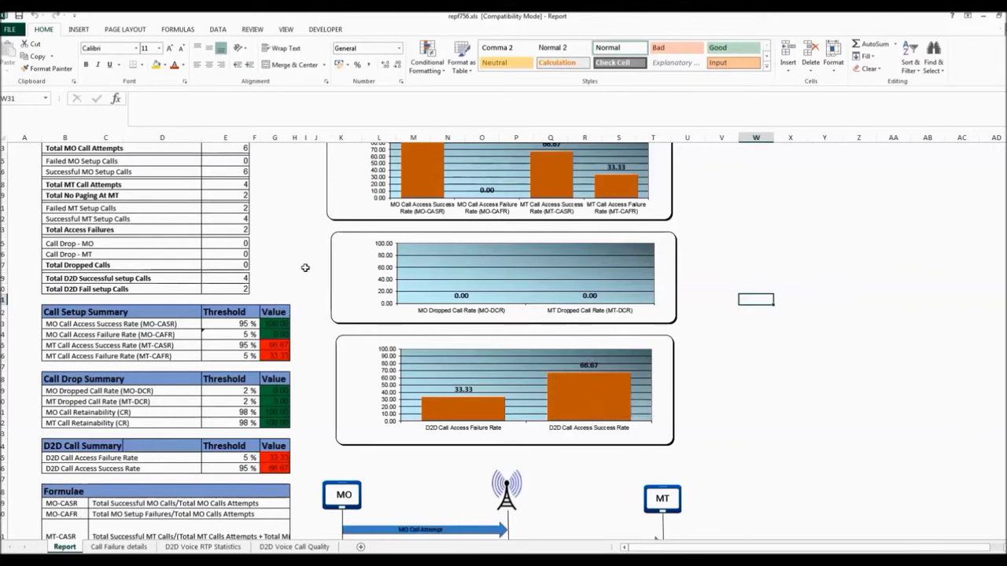
{"action": "scroll", "coordinate": [305, 267], "scroll_direction": "down", "scroll_amount": 6}
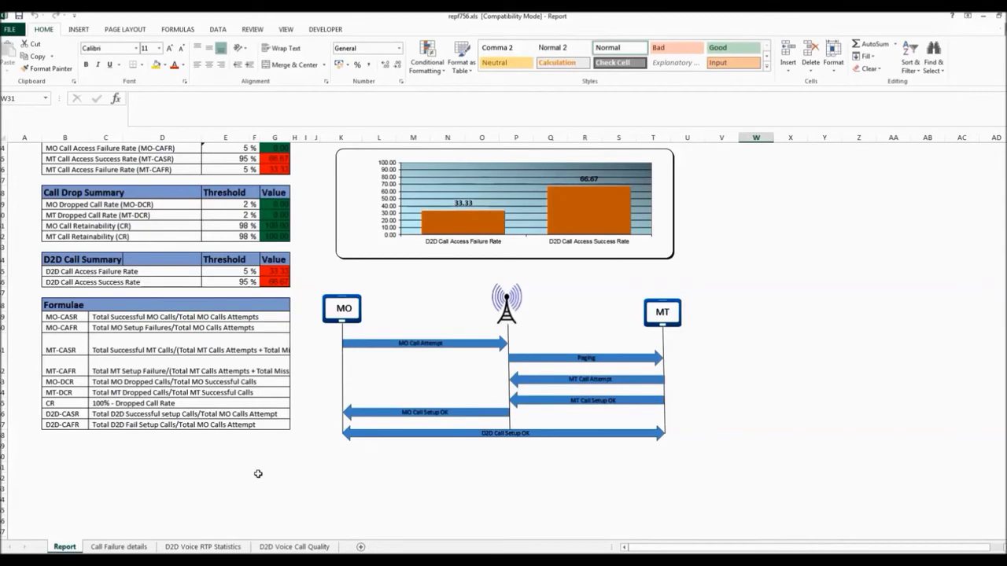
{"action": "left_click", "coordinate": [130, 547]}
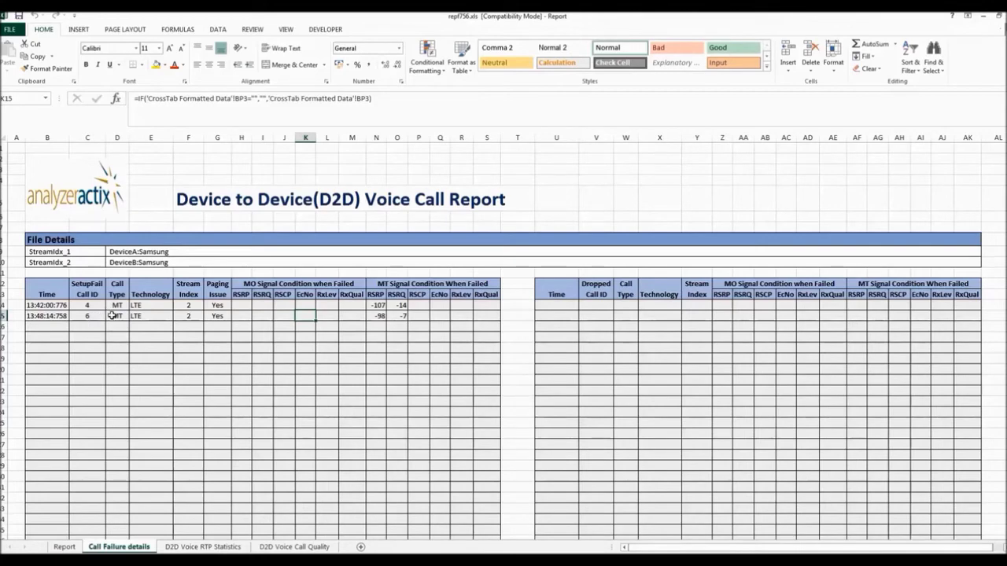
Scroll the D2D Voice RTP Statistics sheet down to the RTP Delay Gaps Ratio Overview, then view Voice Call Quality
{"action": "left_click", "coordinate": [206, 547]}
{"action": "scroll", "coordinate": [177, 329], "scroll_direction": "up", "scroll_amount": 9}
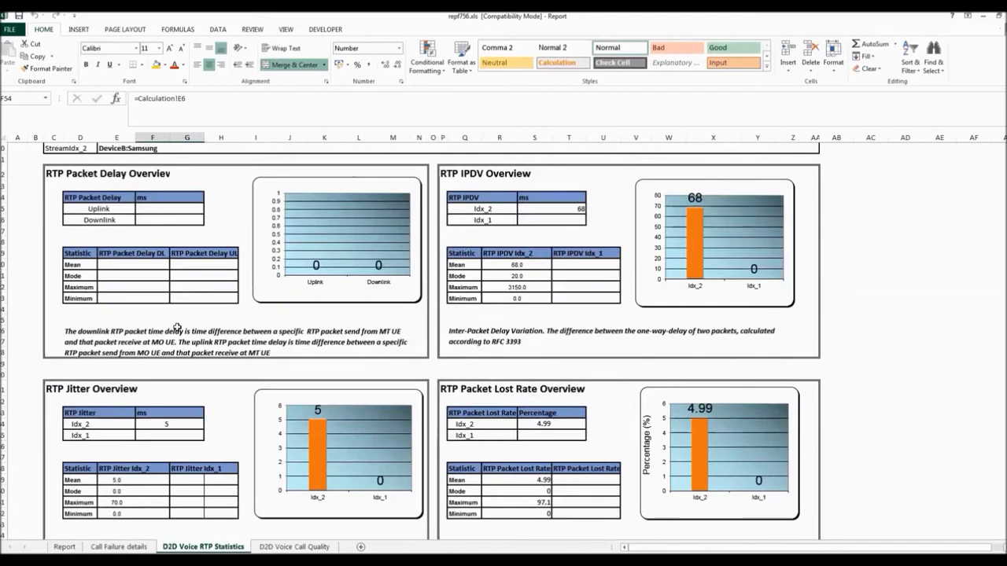
{"action": "scroll", "coordinate": [177, 328], "scroll_direction": "up", "scroll_amount": 3}
{"action": "scroll", "coordinate": [177, 326], "scroll_direction": "down", "scroll_amount": 1}
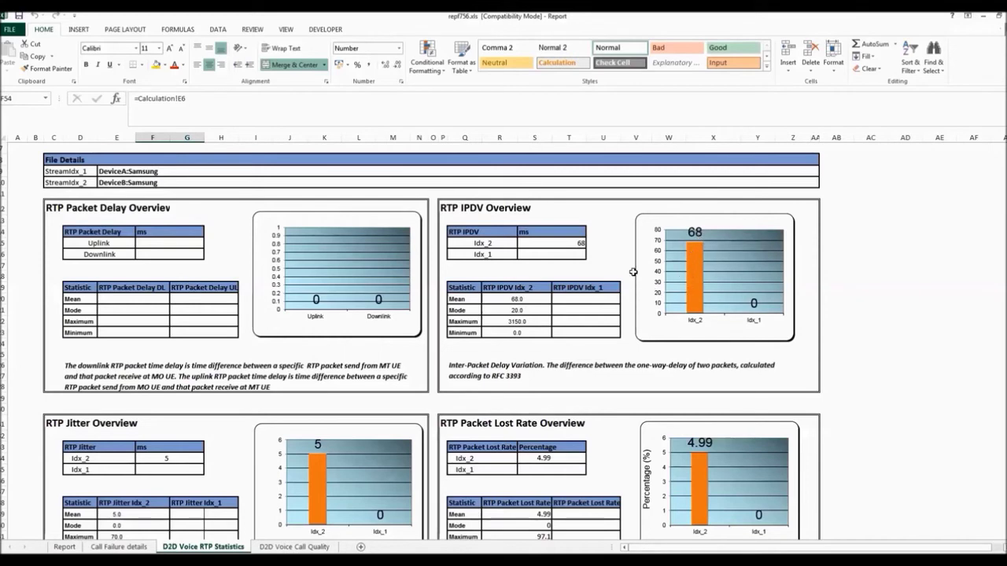
{"action": "scroll", "coordinate": [626, 269], "scroll_direction": "down", "scroll_amount": 1}
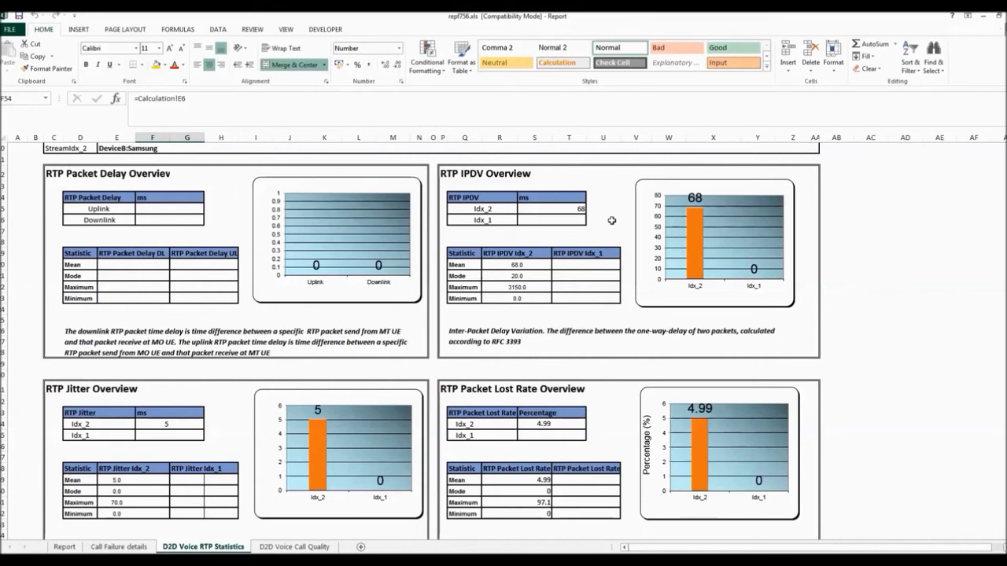
{"action": "scroll", "coordinate": [612, 220], "scroll_direction": "down", "scroll_amount": 1}
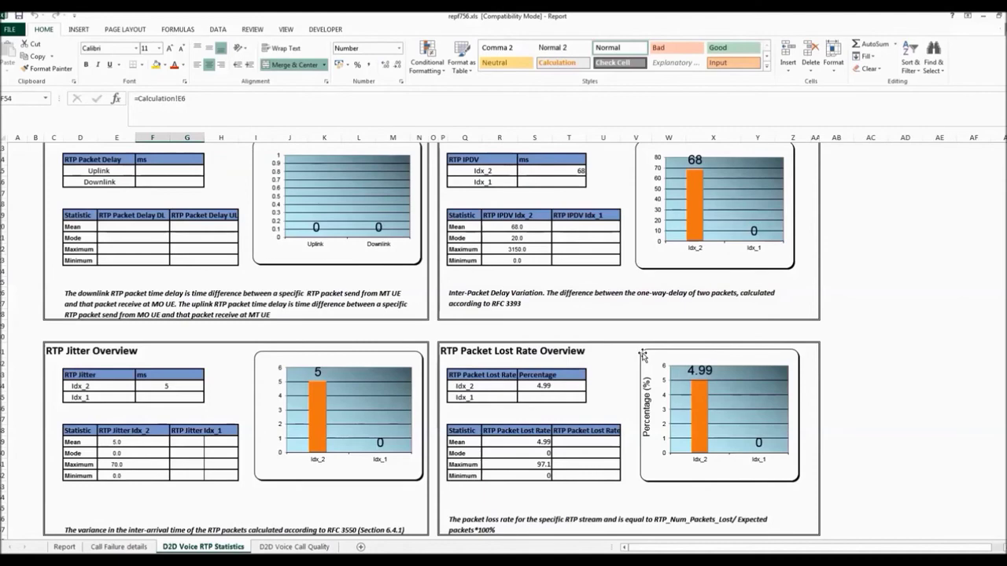
{"action": "scroll", "coordinate": [704, 399], "scroll_direction": "down", "scroll_amount": 1}
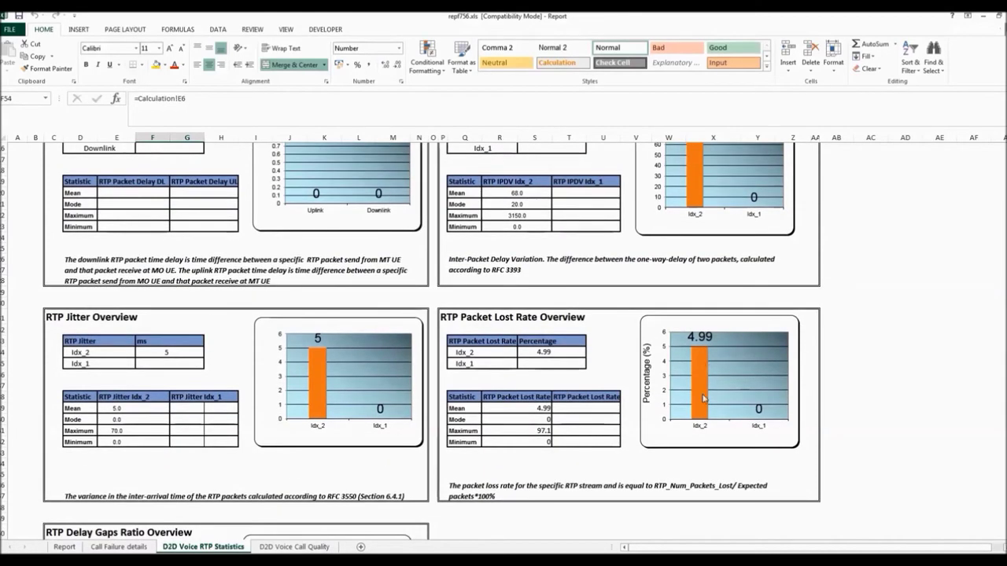
{"action": "scroll", "coordinate": [629, 321], "scroll_direction": "down", "scroll_amount": 2}
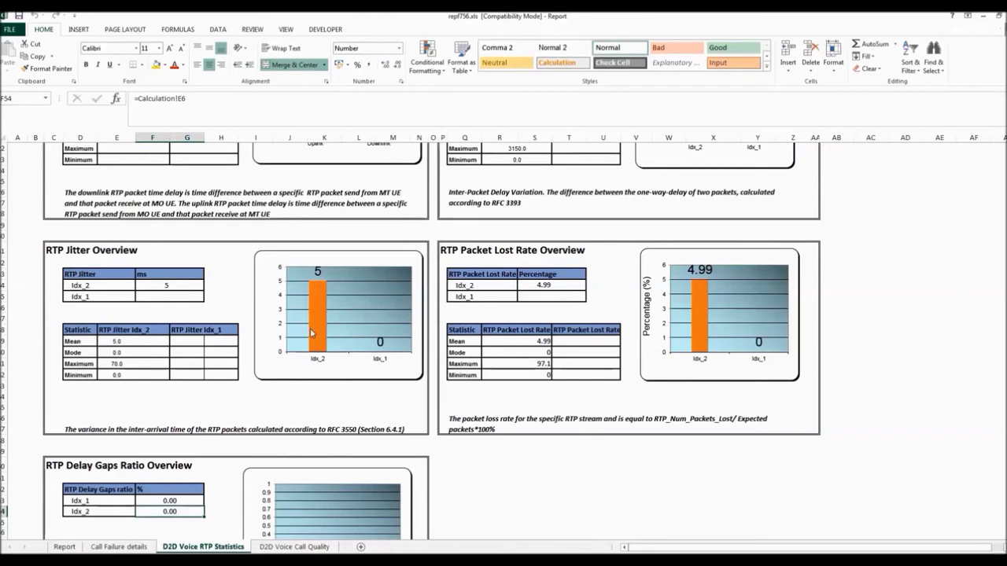
{"action": "scroll", "coordinate": [311, 333], "scroll_direction": "down", "scroll_amount": 4}
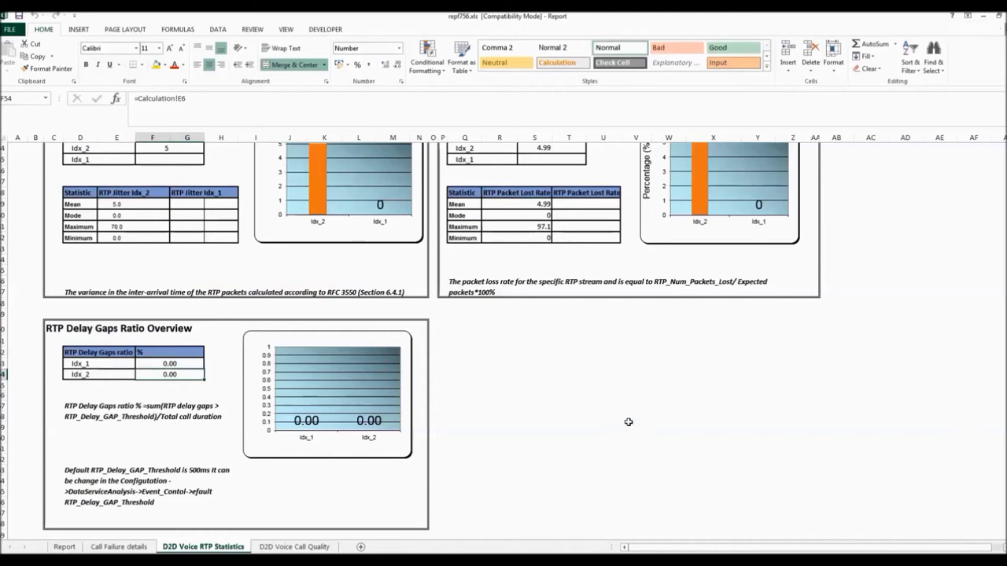
{"action": "left_click", "coordinate": [296, 546]}
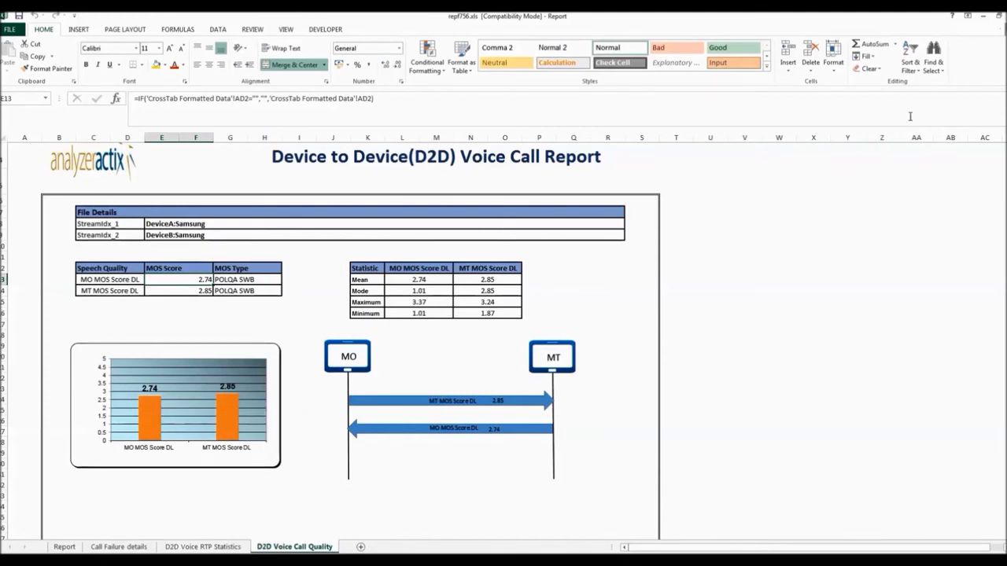
Hide the Excel report to return to Actix Analyzer's D2D call flow and event table
{"action": "left_click", "coordinate": [984, 16]}
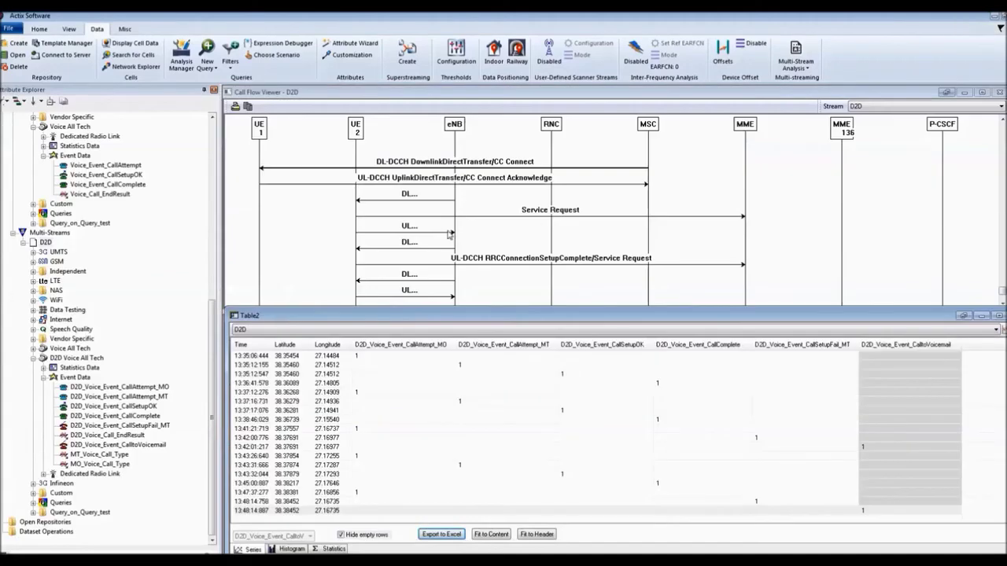